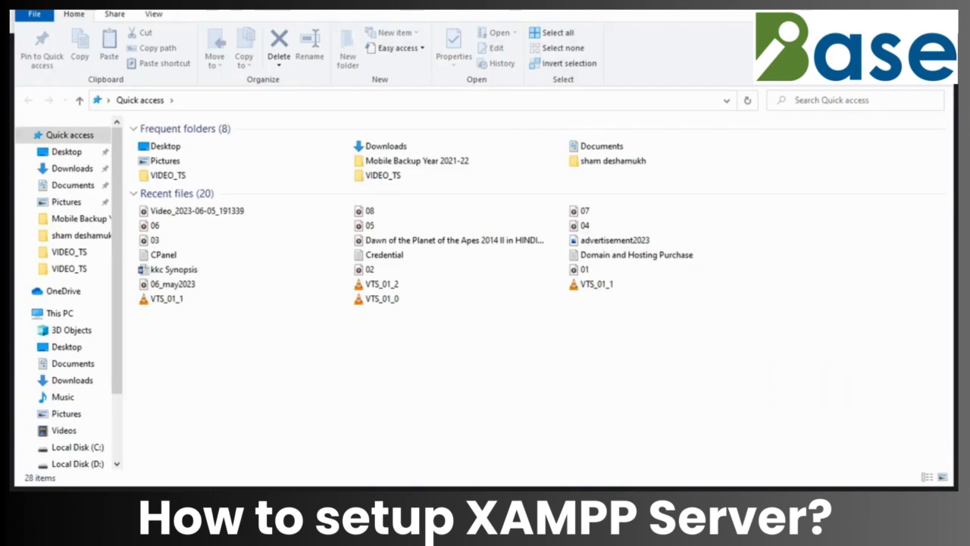
# - Open the Local Disk (C:) drive and locate the xampp folder
pyautogui.click(75, 447)
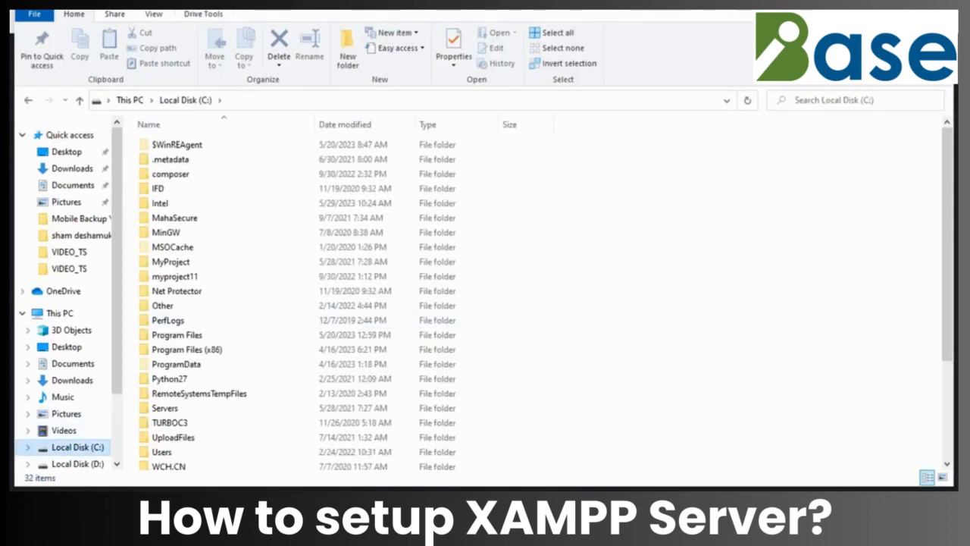
pyautogui.scroll(-1, 947, 265)
pyautogui.scroll(-2, 485, 304)
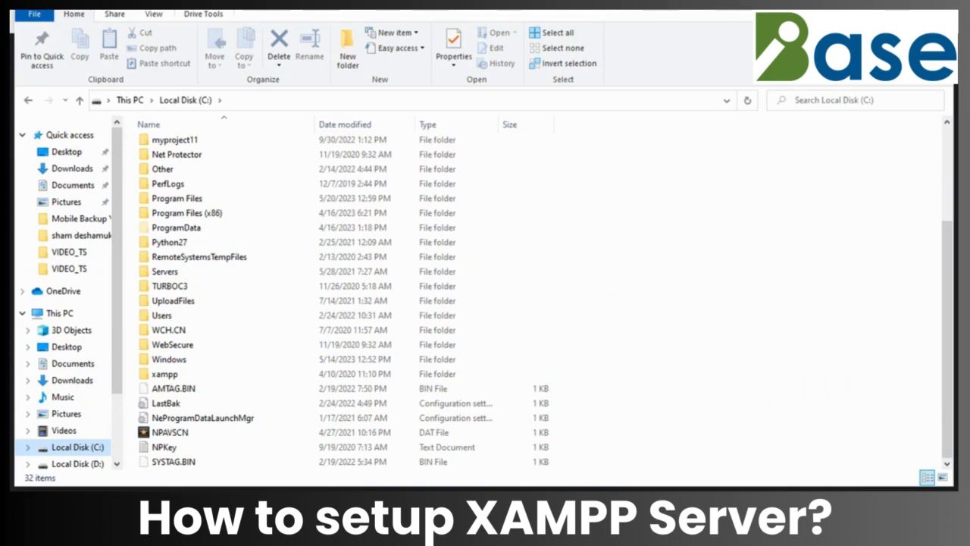
# - Switch to Google Meet, admit the waiting participant to the call, and return to File Explorer
pyautogui.hotkey('alt', 'Tab')
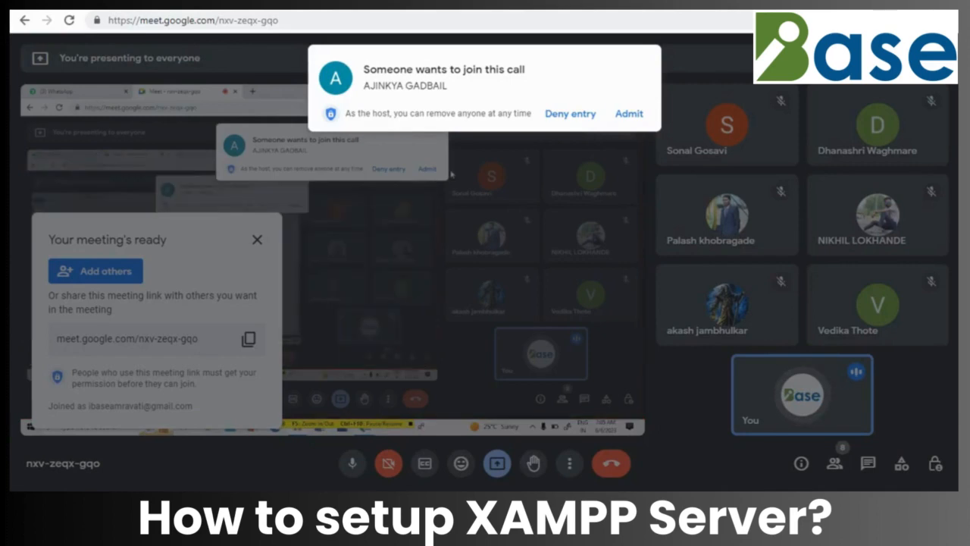
pyautogui.click(629, 114)
pyautogui.hotkey('alt', 'Tab')
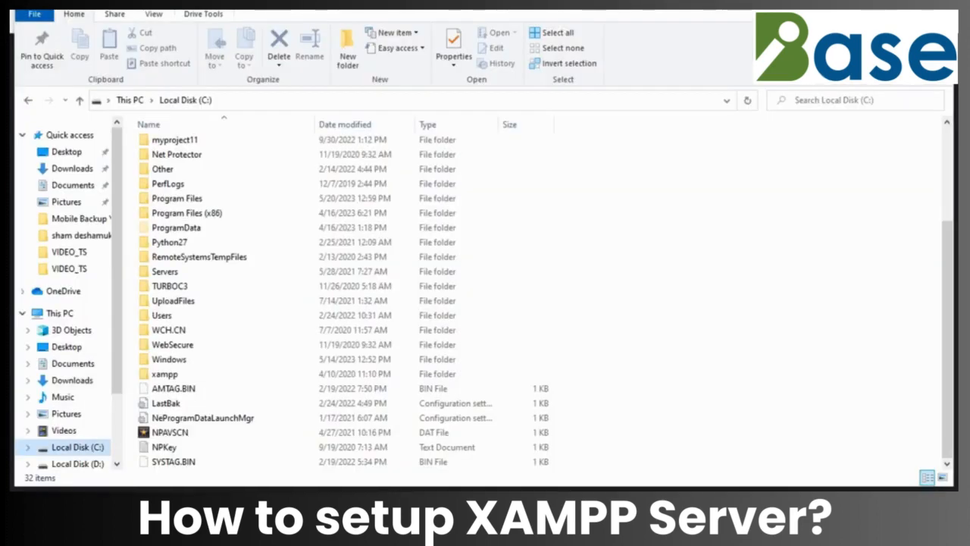
# - Open the xampp folder on the C: drive and open its htdocs subfolder
pyautogui.click(166, 374)
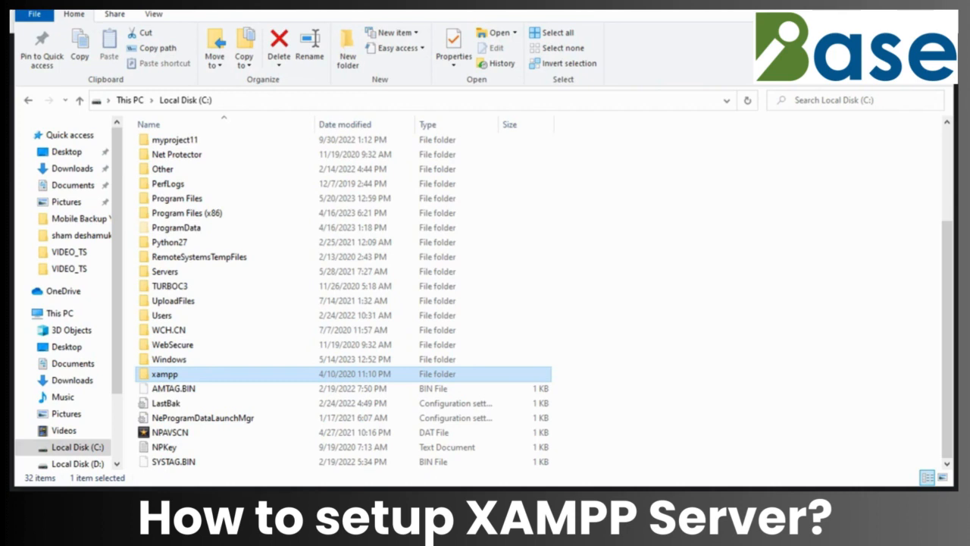
pyautogui.press('Return')
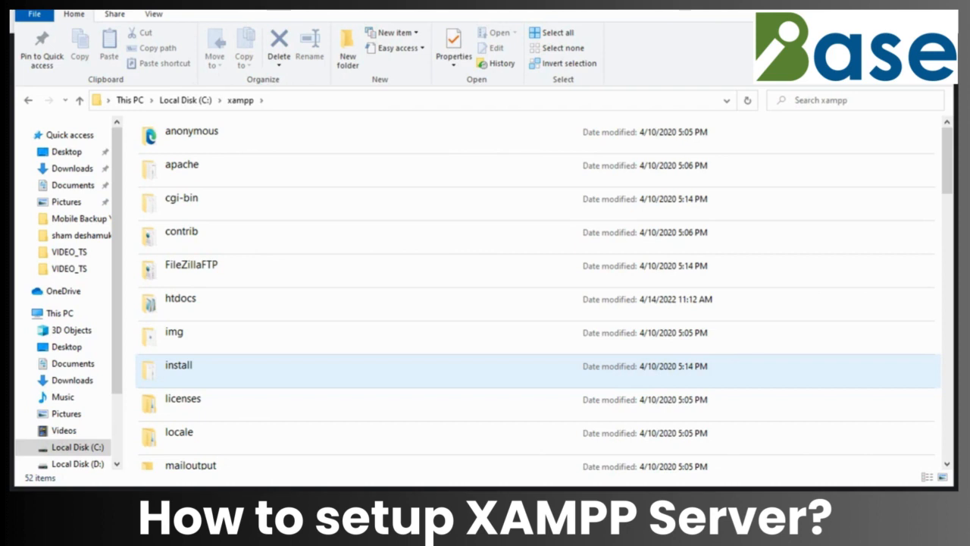
pyautogui.click(181, 304)
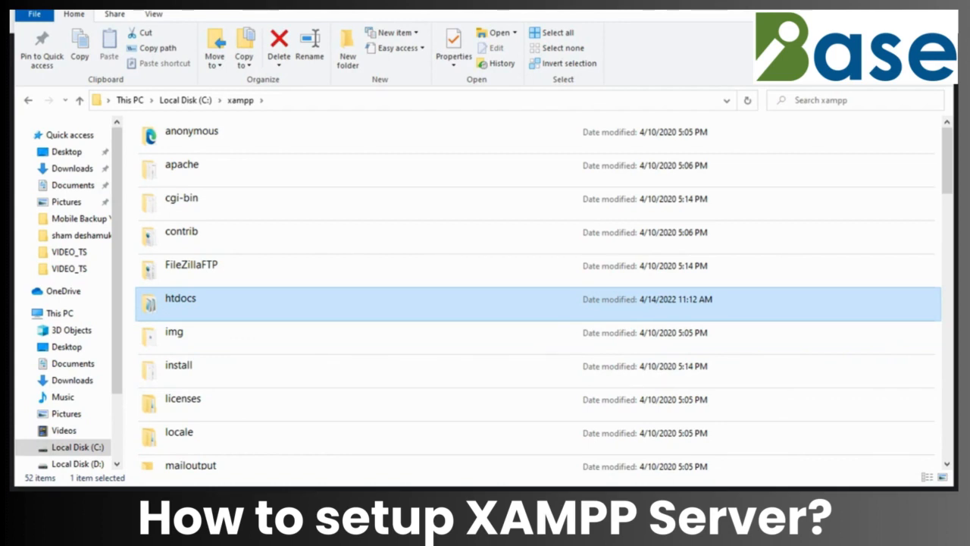
pyautogui.press('Return')
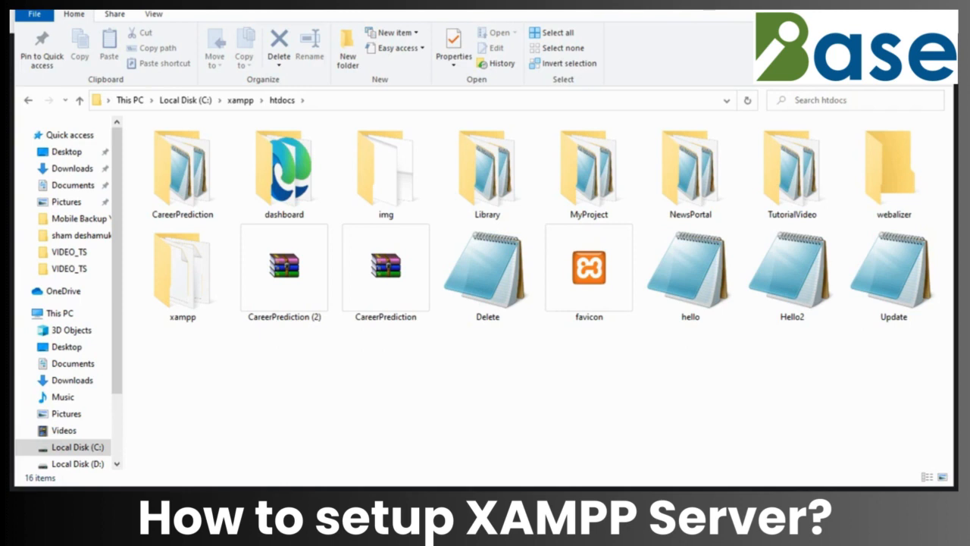
# - Go up to the xampp folder, review the htdocs contents once more, and return to the xampp folder
pyautogui.press('BackSpace')
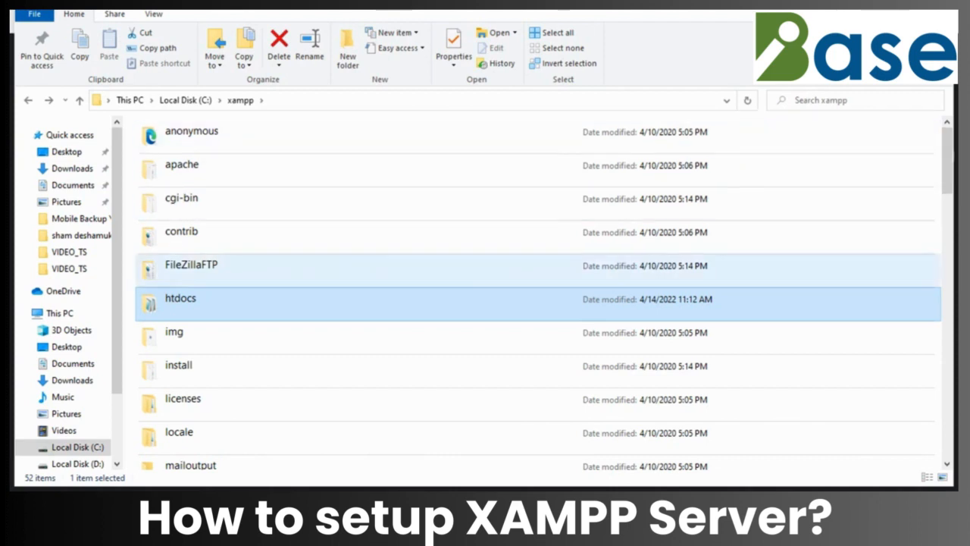
pyautogui.doubleClick(284, 303)
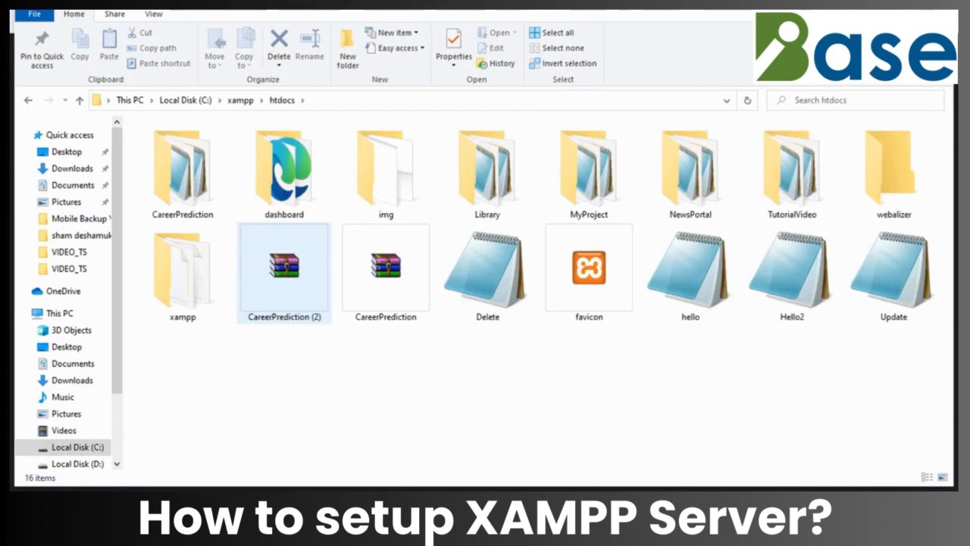
pyautogui.hotkey('alt', 'Left')
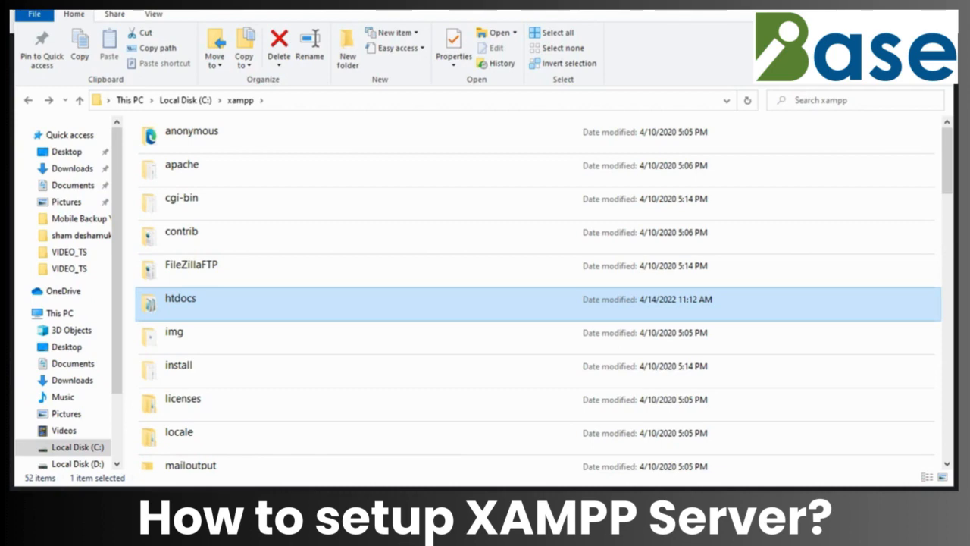
# - Admit the waiting participant in Google Meet and launch the xampp-control application from the xampp folder
pyautogui.press('x')
pyautogui.hotkey('alt', 'Tab')
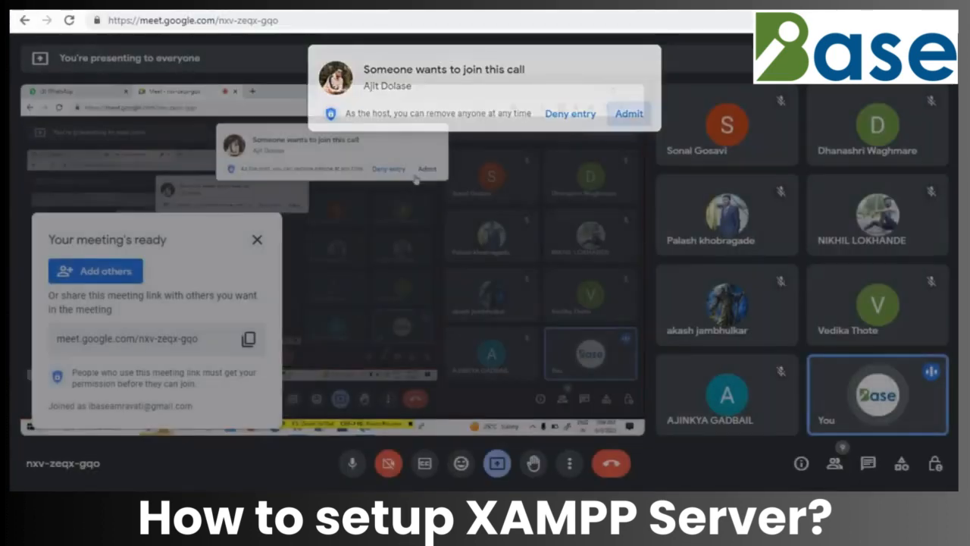
pyautogui.hotkey('alt', 'Tab')
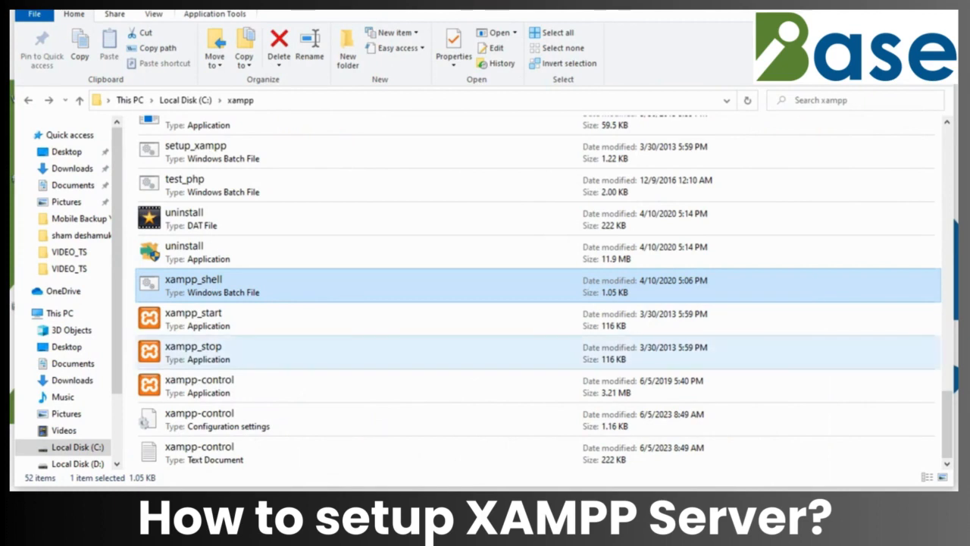
pyautogui.click(199, 386)
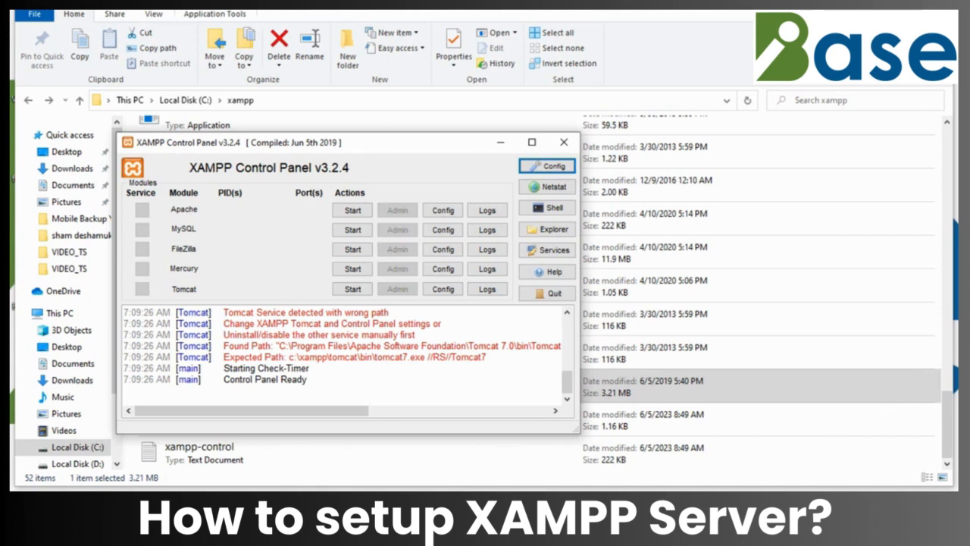
# - Start the Apache module and open its localhost admin page in a maximized browser window
pyautogui.click(353, 210)
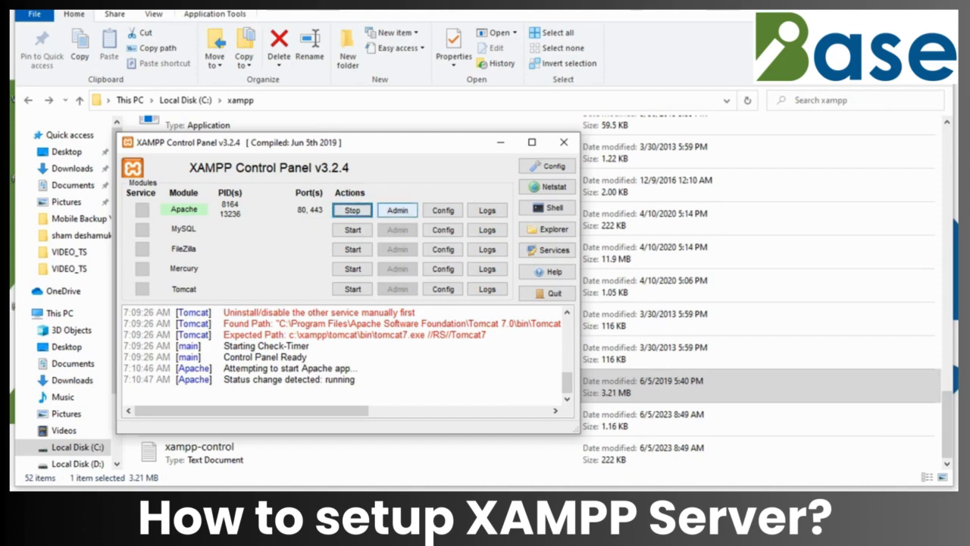
pyautogui.click(398, 211)
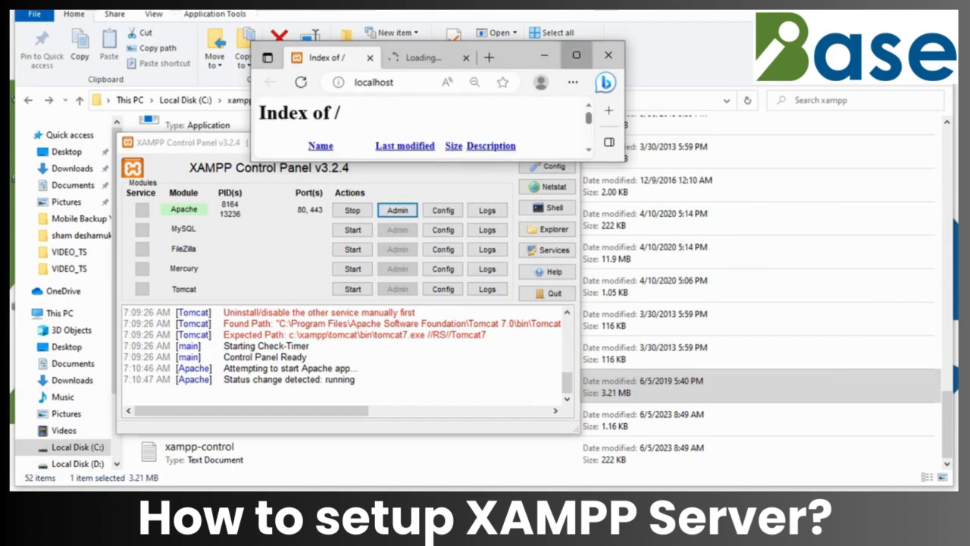
pyautogui.click(576, 54)
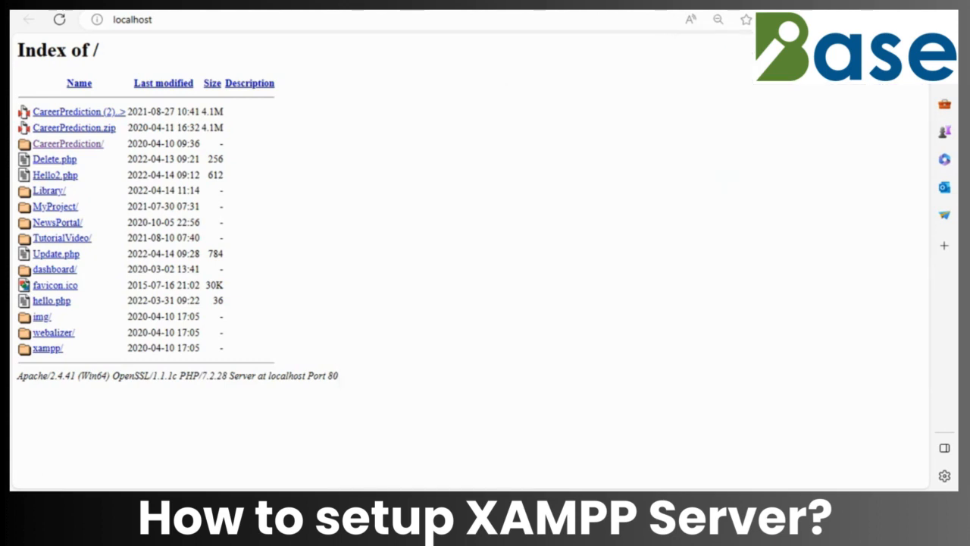
# - Switch back to File Explorer and select the htdocs folder inside the xampp folder
pyautogui.rightClick(431, 508)
pyautogui.click(431, 508)
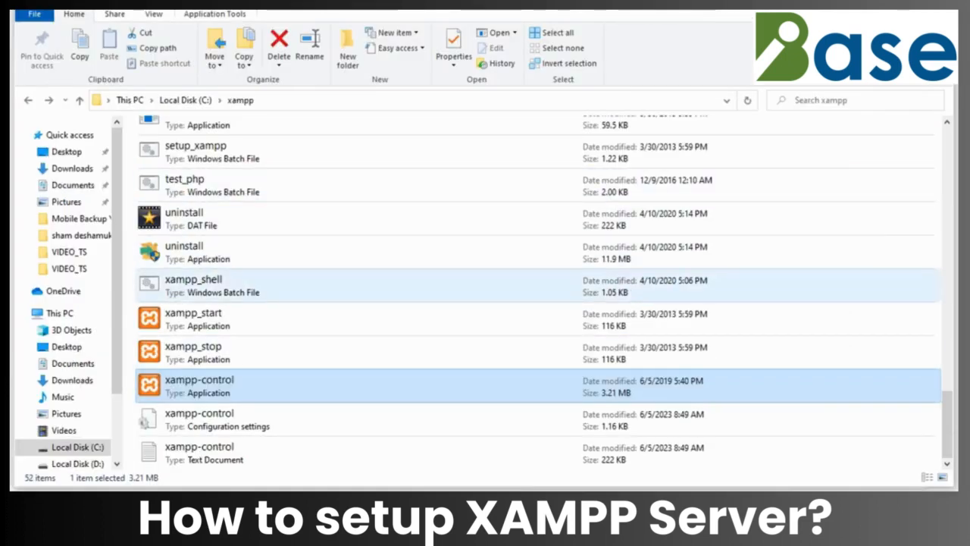
pyautogui.scroll(10, 796, 402)
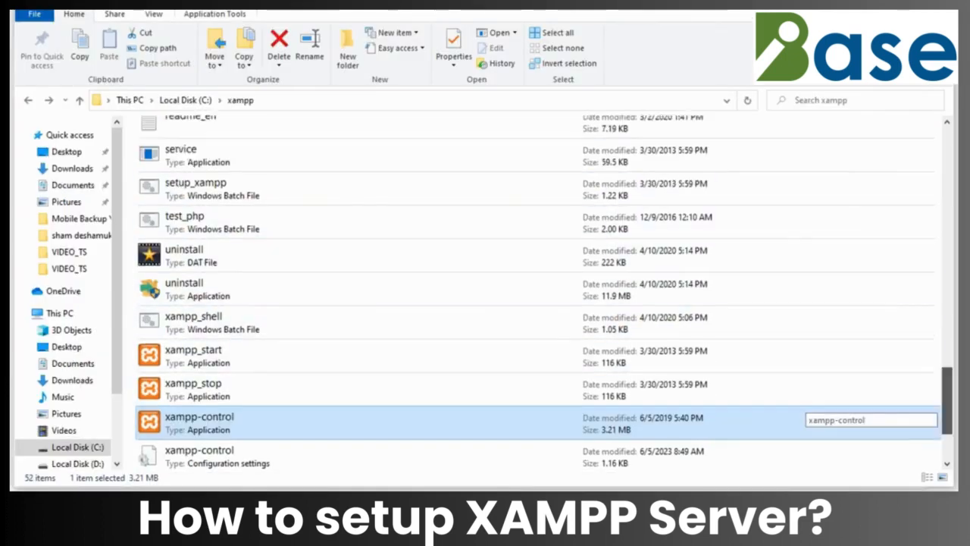
pyautogui.scroll(4, 796, 401)
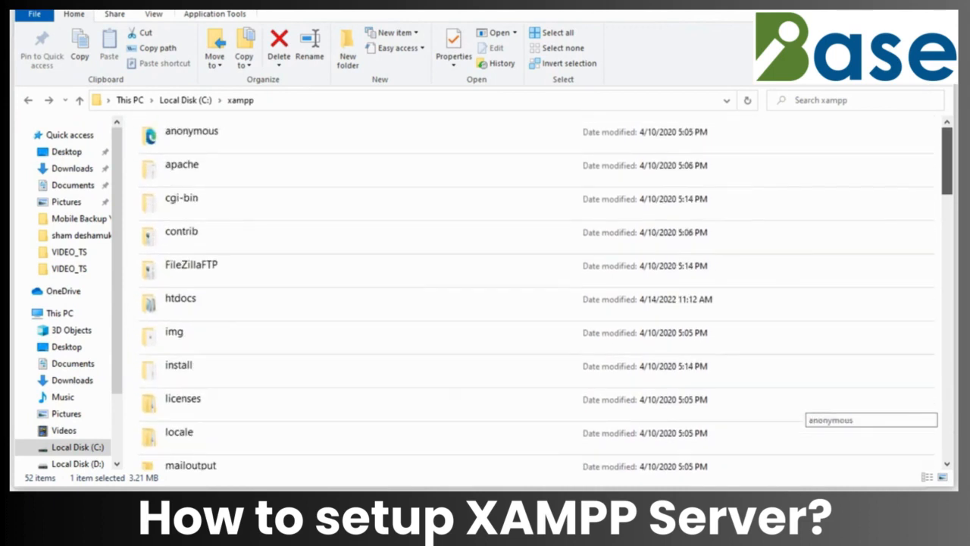
pyautogui.scroll(-3, 796, 402)
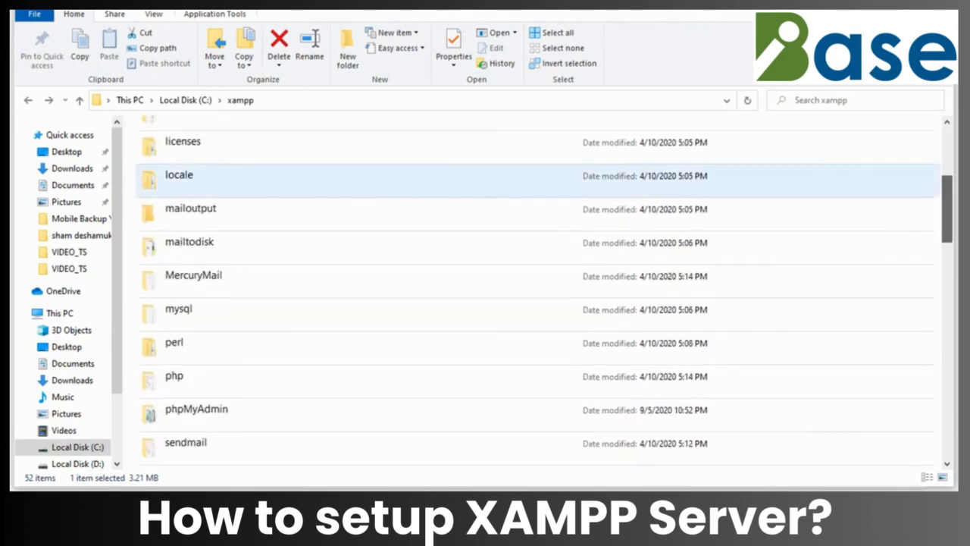
pyautogui.click(683, 181)
pyautogui.press('h')
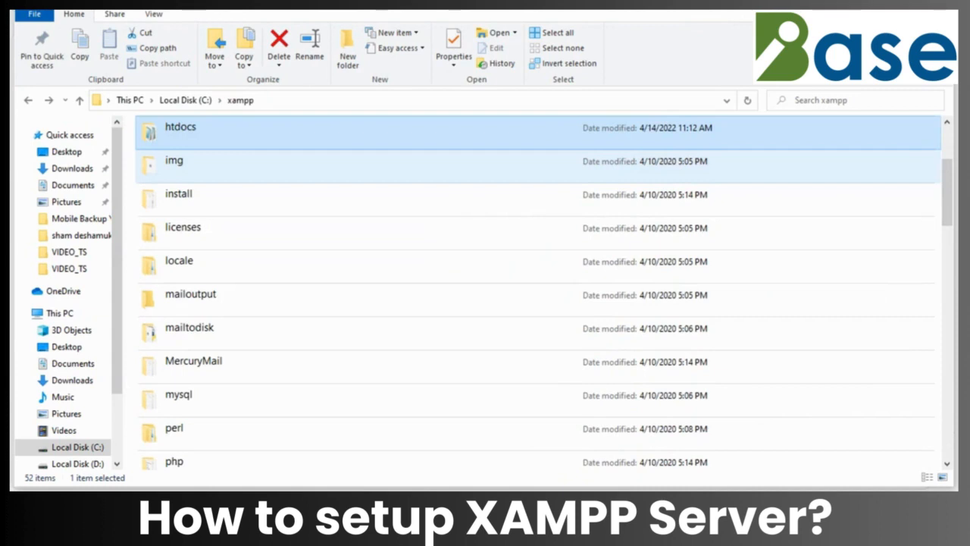
# - Open a blank Notepad document and enlarge its text view to 230%
pyautogui.press('super+s')
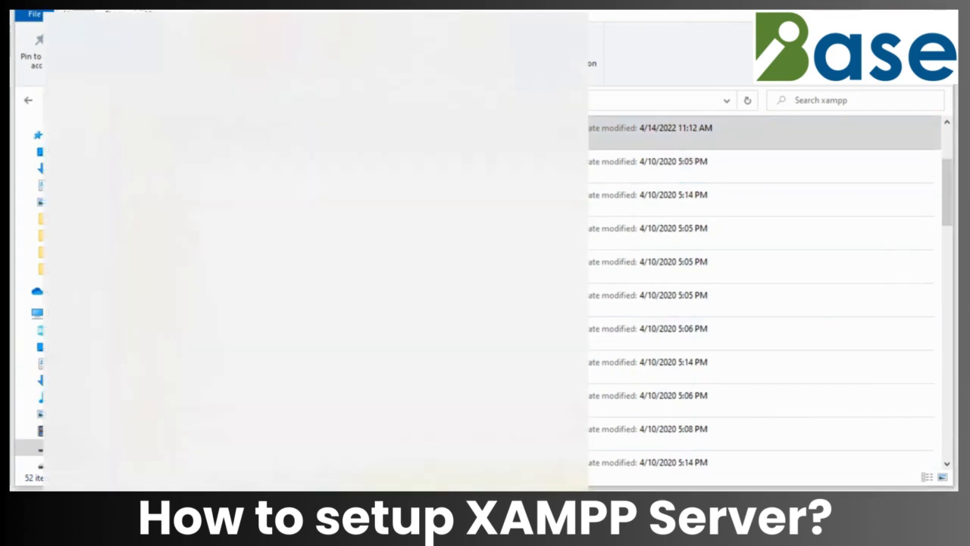
pyautogui.write('n')
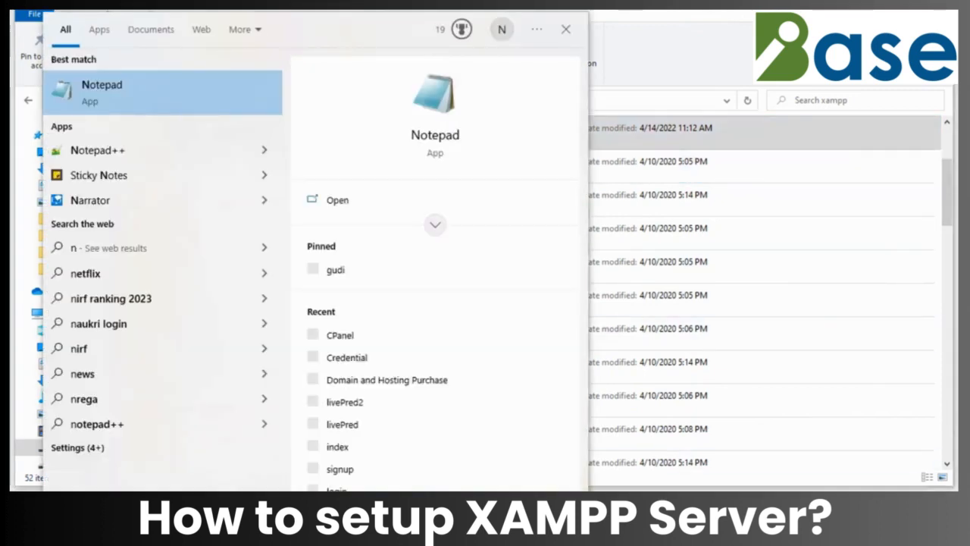
pyautogui.write('ote')
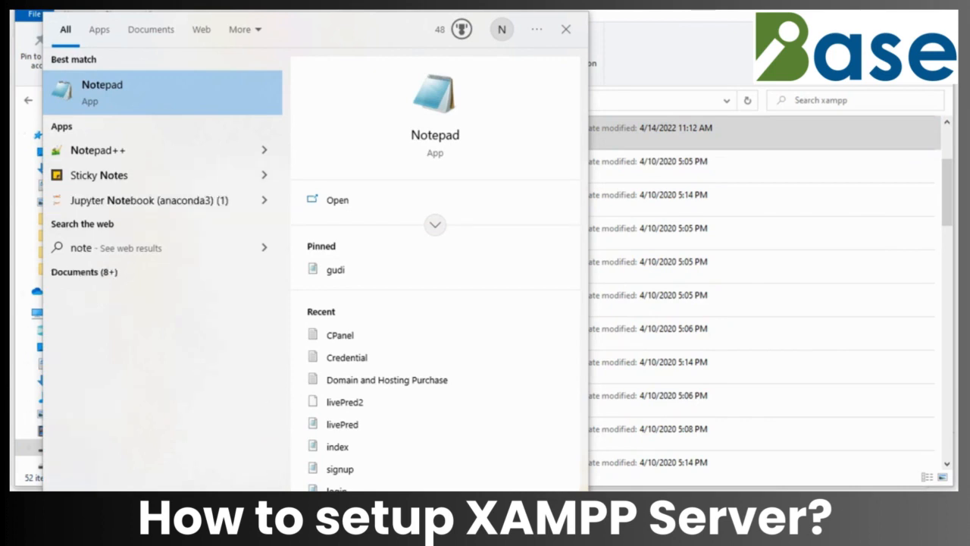
pyautogui.press('Return')
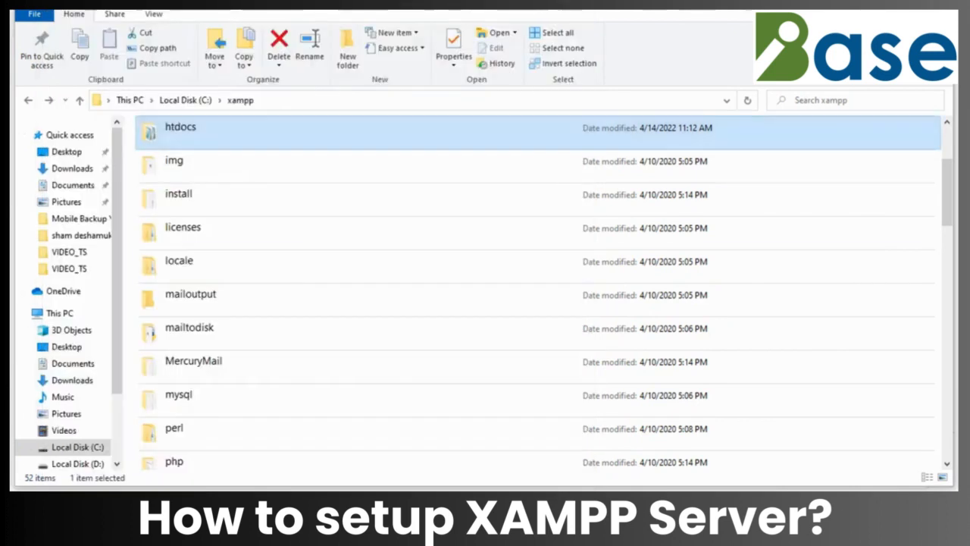
pyautogui.hotkey('ctrl', '+')
pyautogui.hotkey('ctrl', '+')
pyautogui.hotkey('ctrl', '+')
pyautogui.hotkey('ctrl', '+')
pyautogui.hotkey('ctrl', '+')
pyautogui.hotkey('ctrl', '+')
pyautogui.hotkey('ctrl', '+')
pyautogui.hotkey('ctrl', '+')
pyautogui.hotkey('ctrl', '+')
pyautogui.hotkey('ctrl', '+')
pyautogui.hotkey('ctrl', '+')
pyautogui.hotkey('ctrl', '+')
pyautogui.hotkey('ctrl', '+')
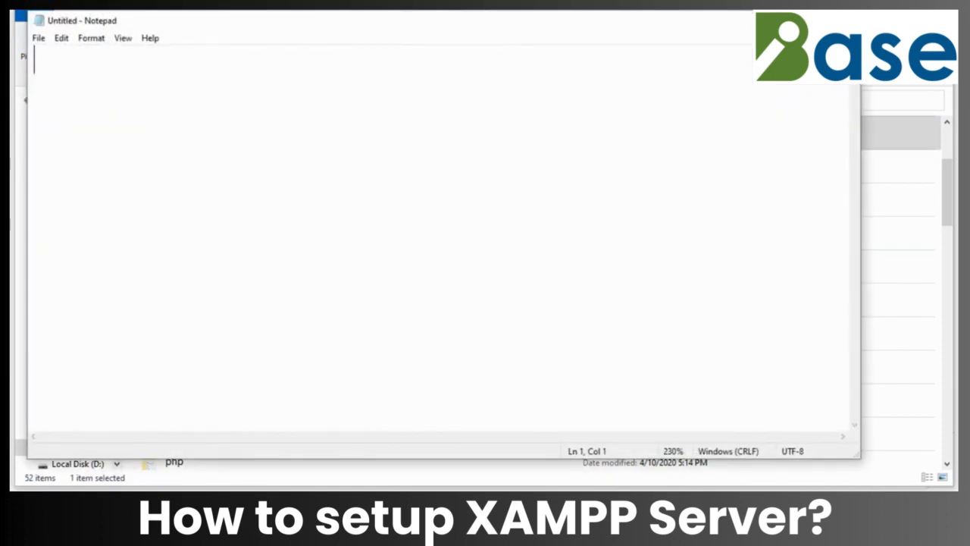